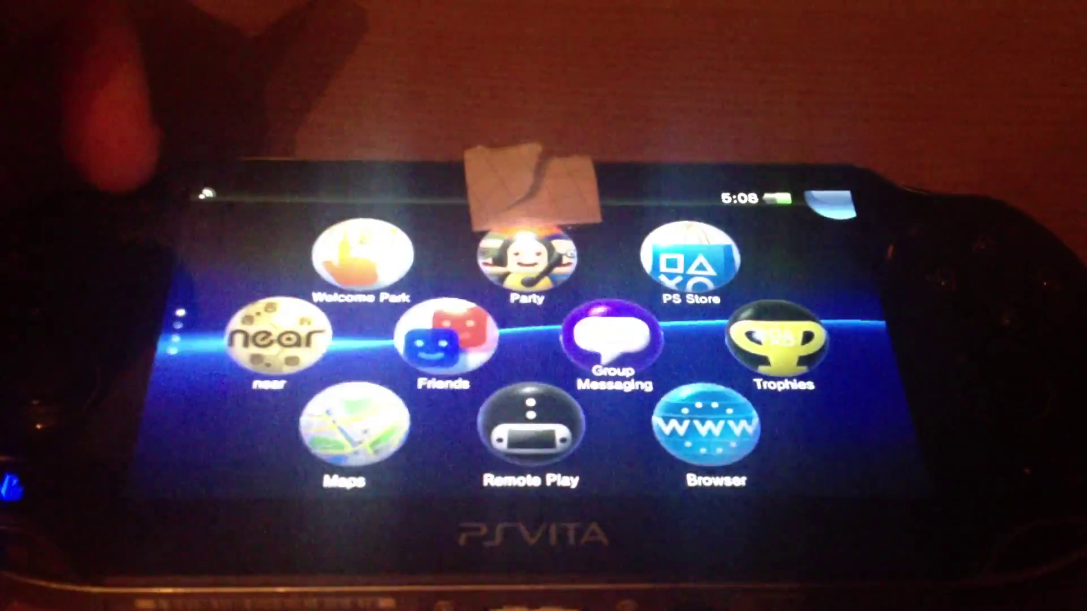
Step: Swipe to the second home page and launch the Settings app
drag(527, 424, 527, 221)
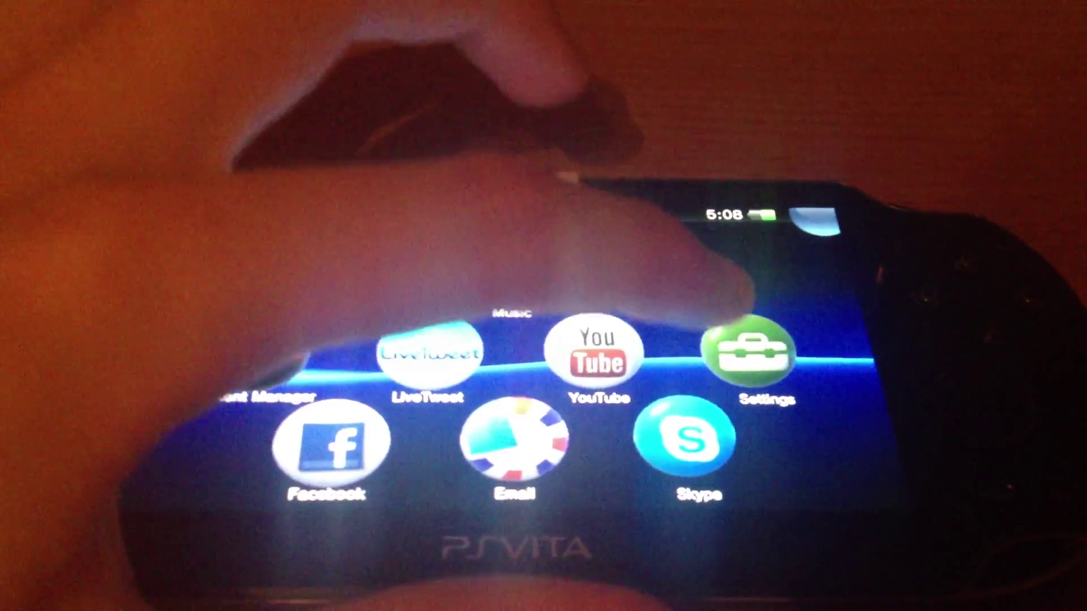
click(747, 352)
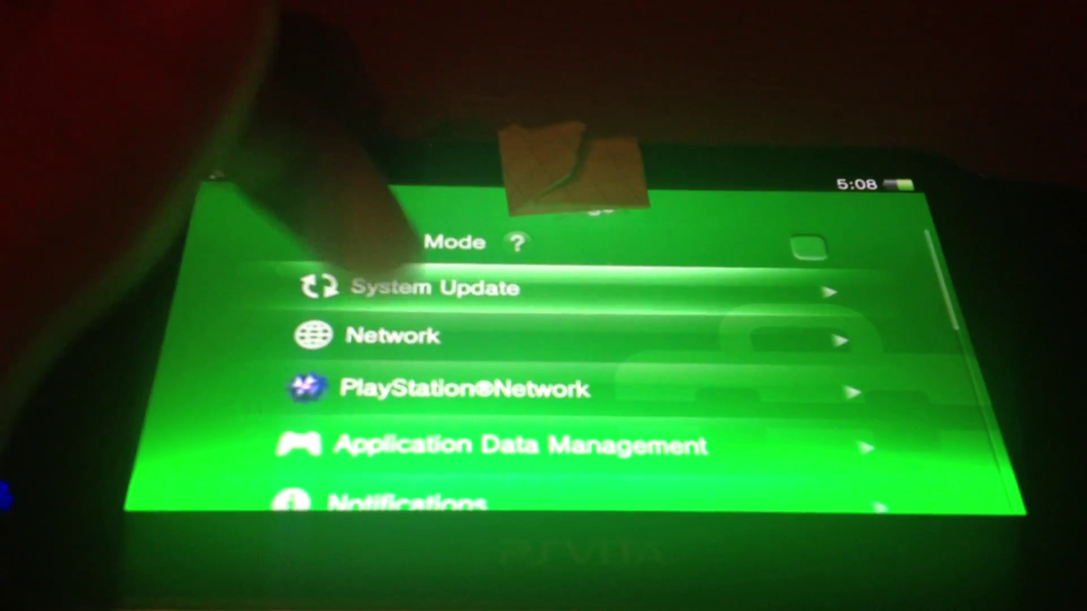
Step: Check for a Wi-Fi update (already installed), then view System Information showing firmware 2.02
click(400, 288)
click(467, 238)
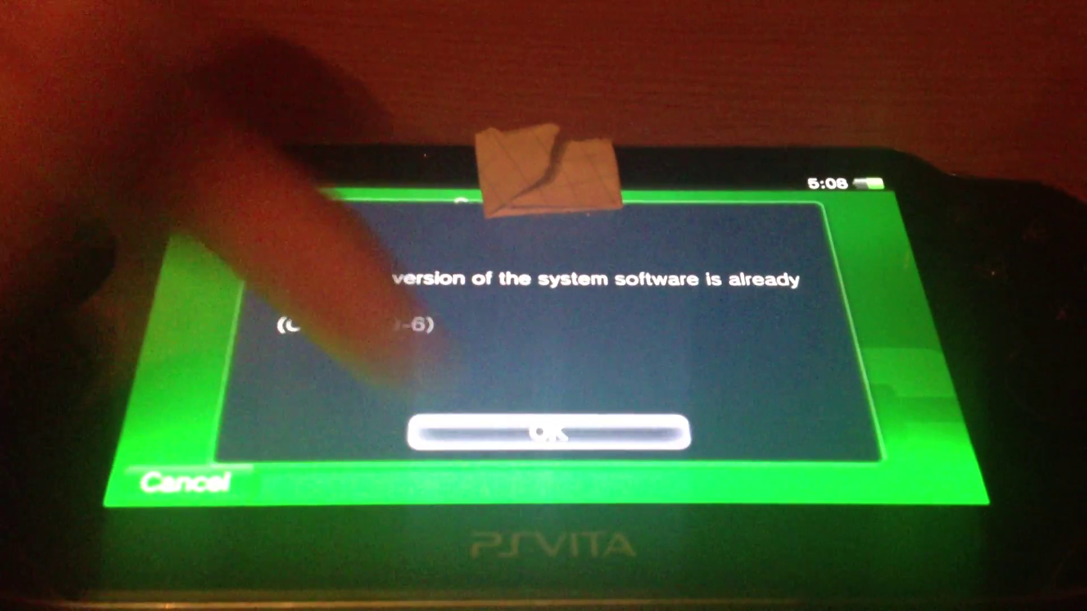
click(548, 433)
scroll(544, 340, down, 5)
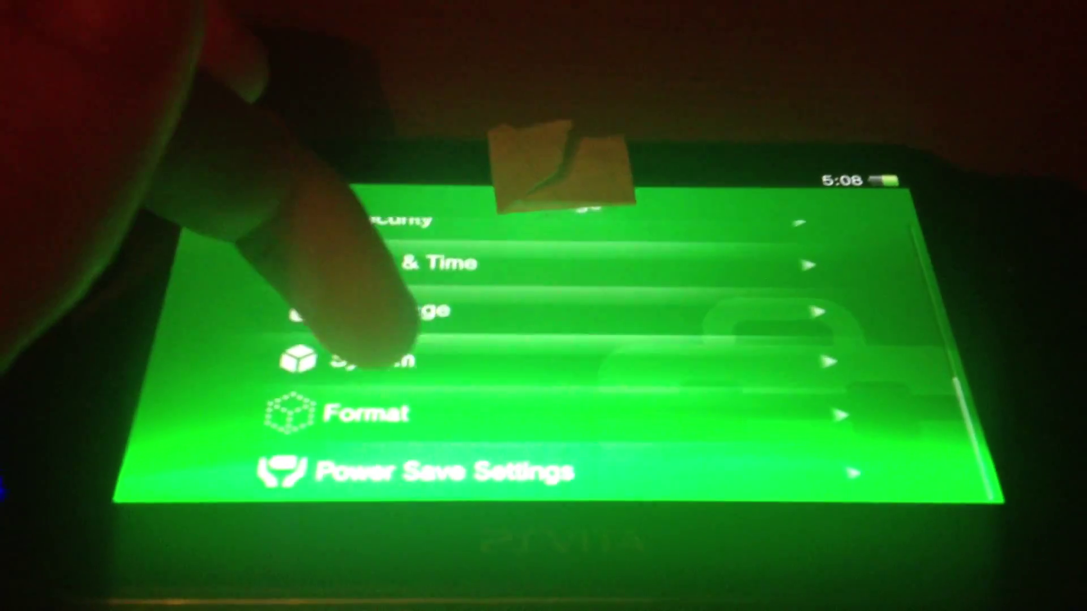
click(373, 361)
click(425, 248)
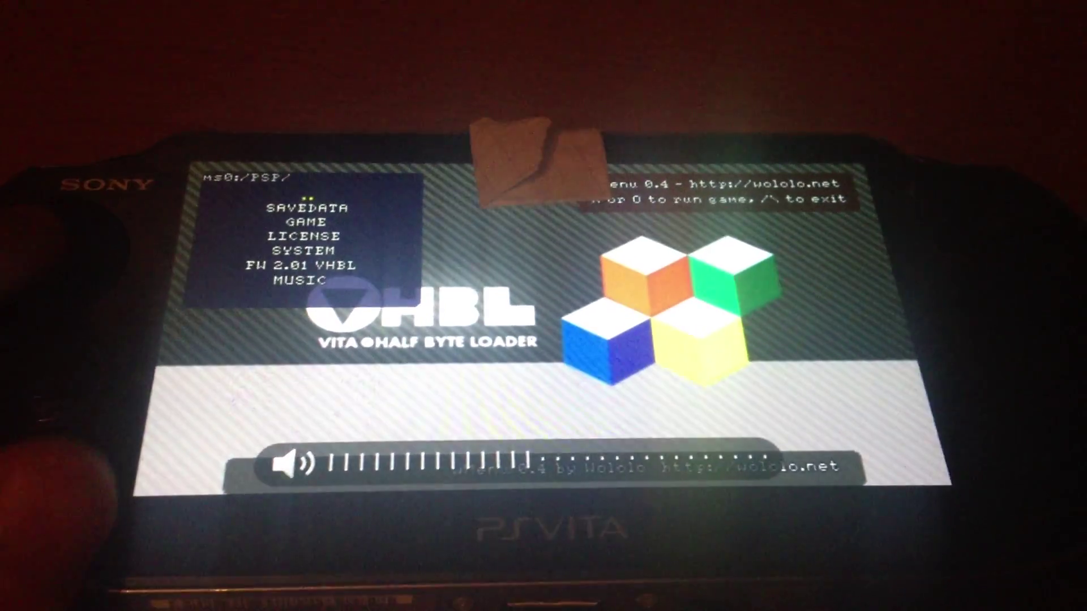
Step: Open the FW 2.01 VHBL folder and move down the homebrew list toward Wagic
key(Up)
key(Up)
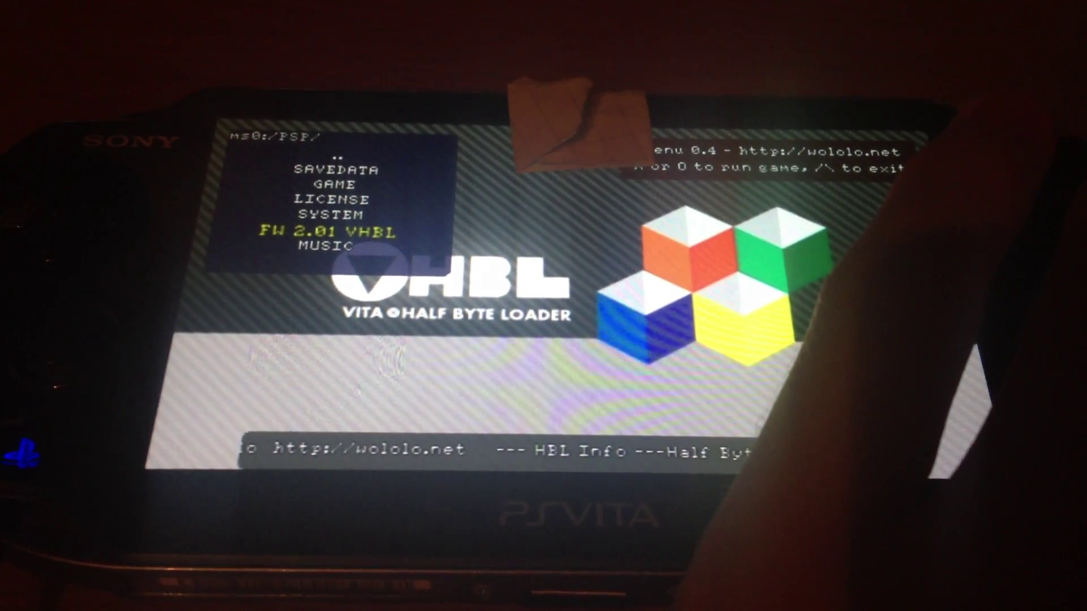
key(Return)
key(Down)
key(Down)
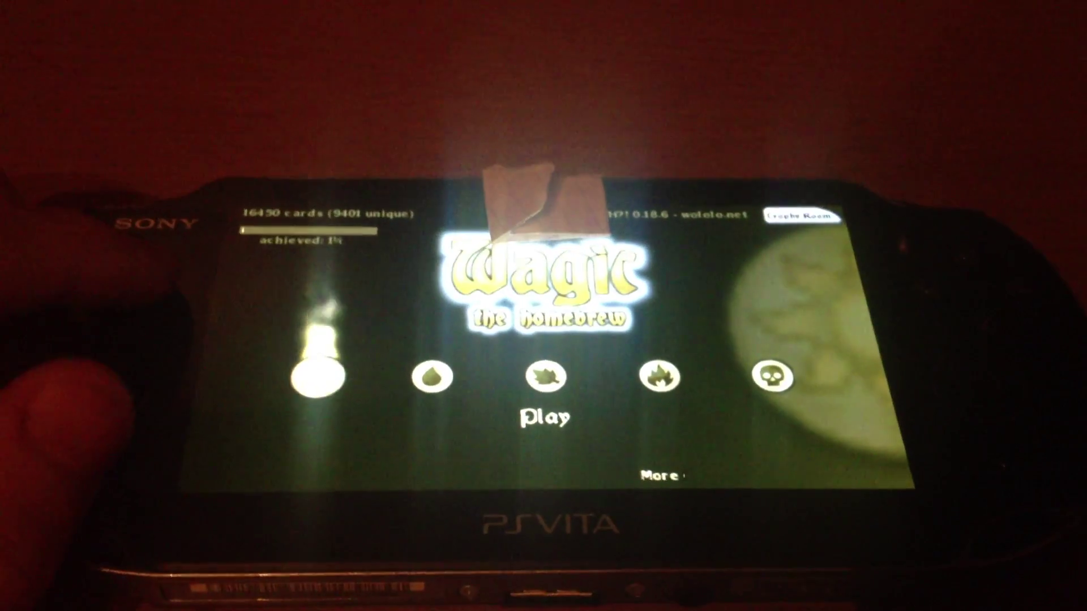
Step: Cycle Wagic's main menu through Play, Deck Editor and Options to the Exit skull
key(Right)
key(Right)
key(Right)
key(Right)
key(Right)
key(Right)
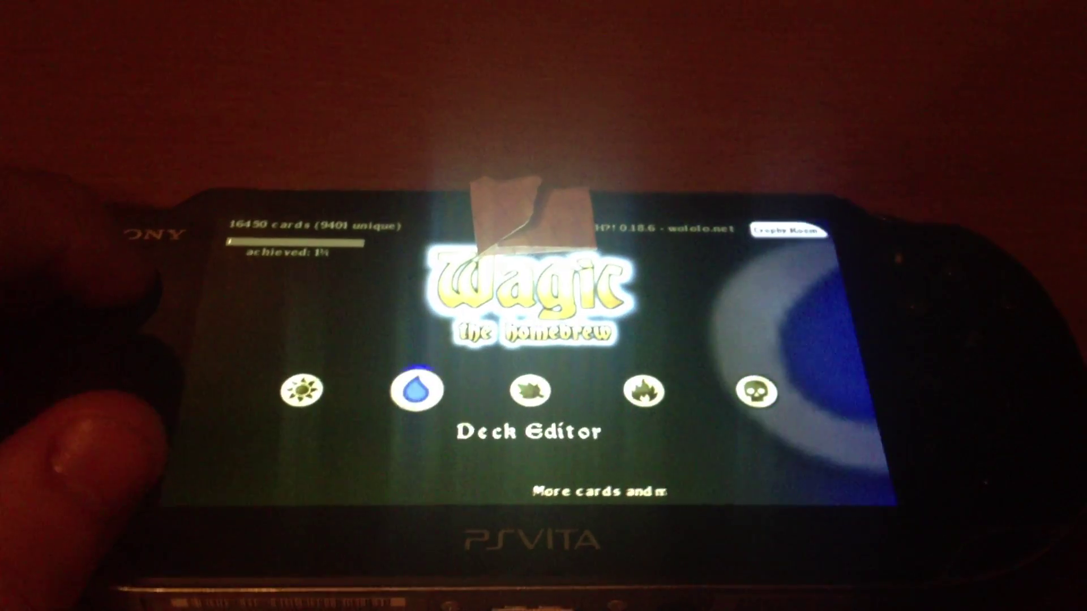
key(Left)
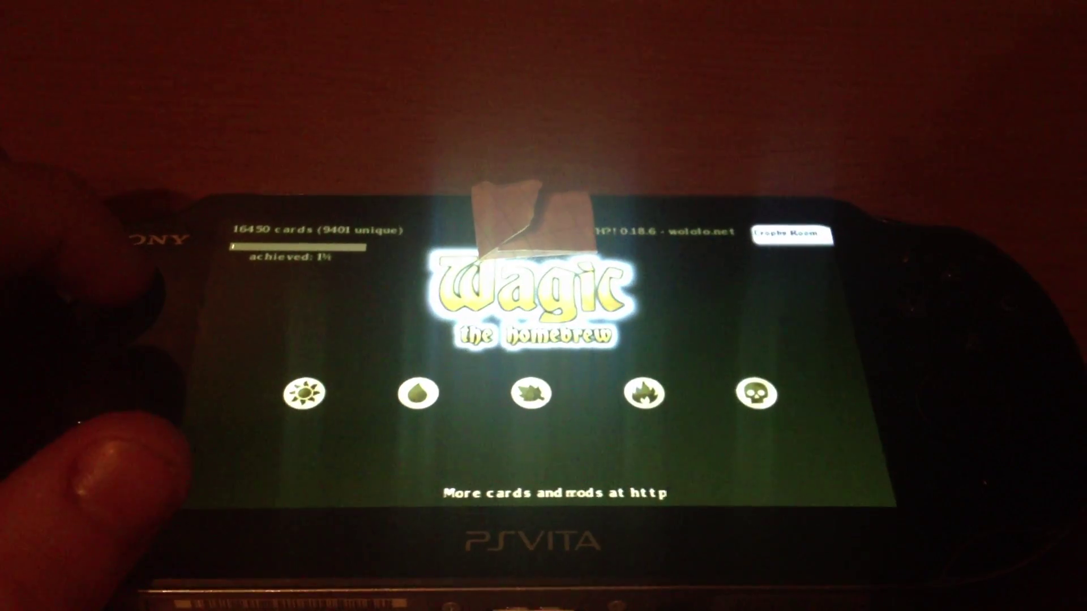
key(Left)
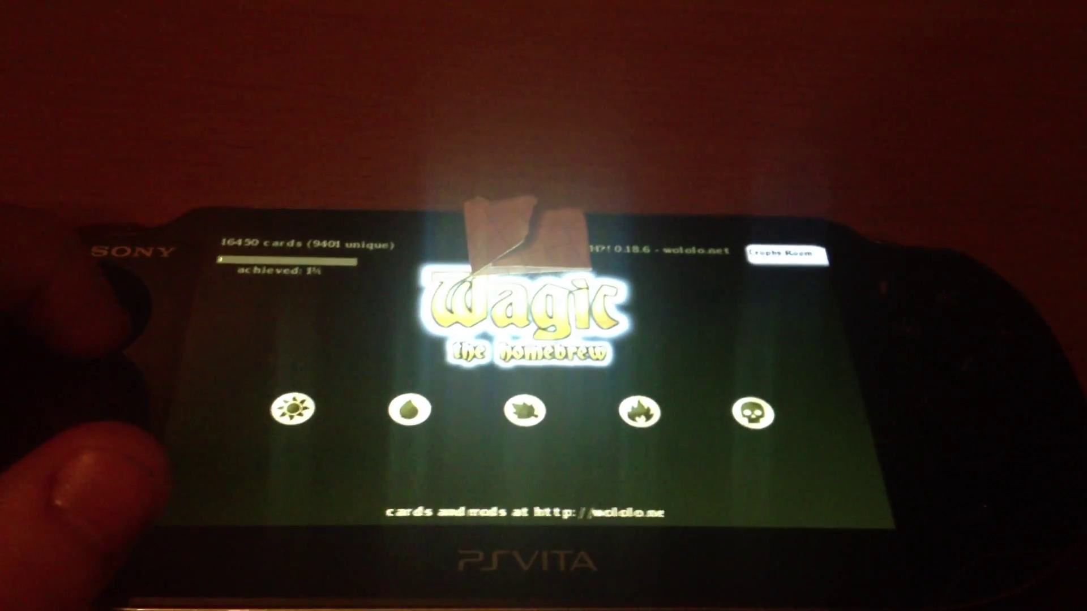
key(Right)
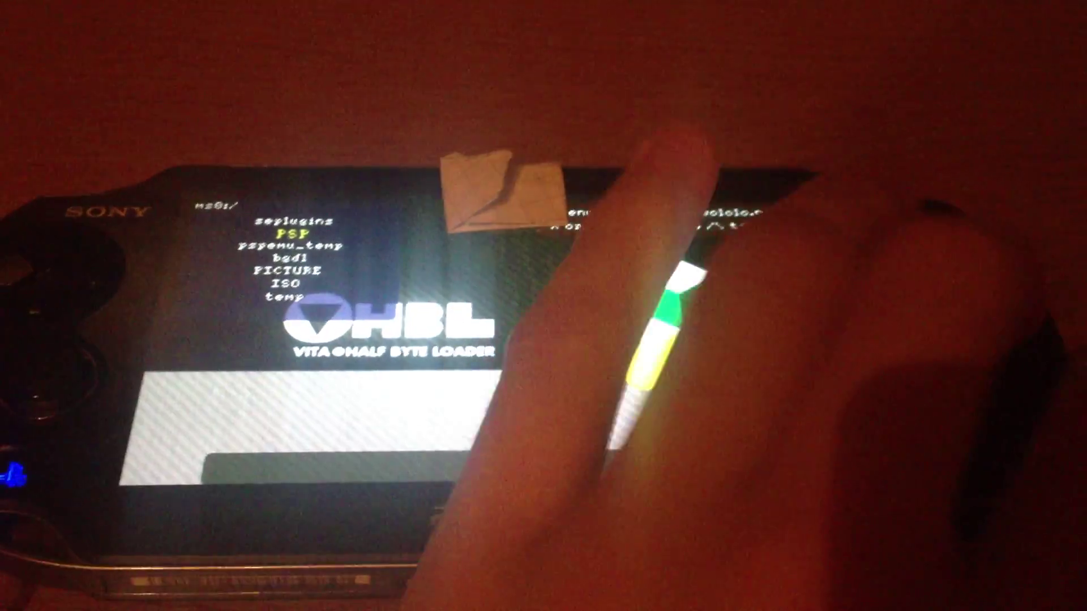
Step: Navigate into PSP > FW 2.01 VHBL to run EmuMaster and load TETRIS.GB
key(Return)
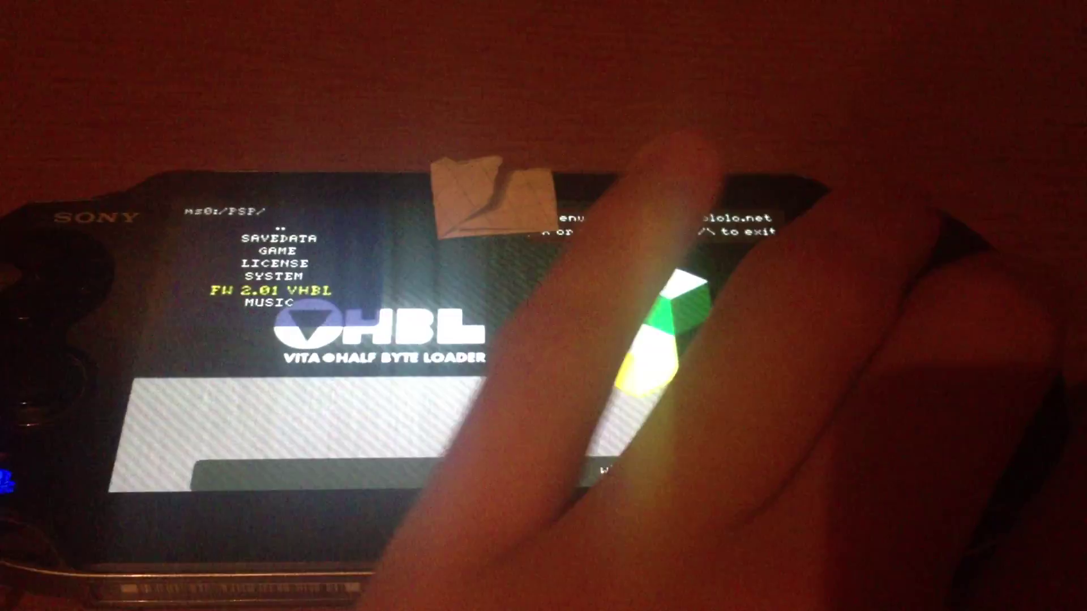
key(Return)
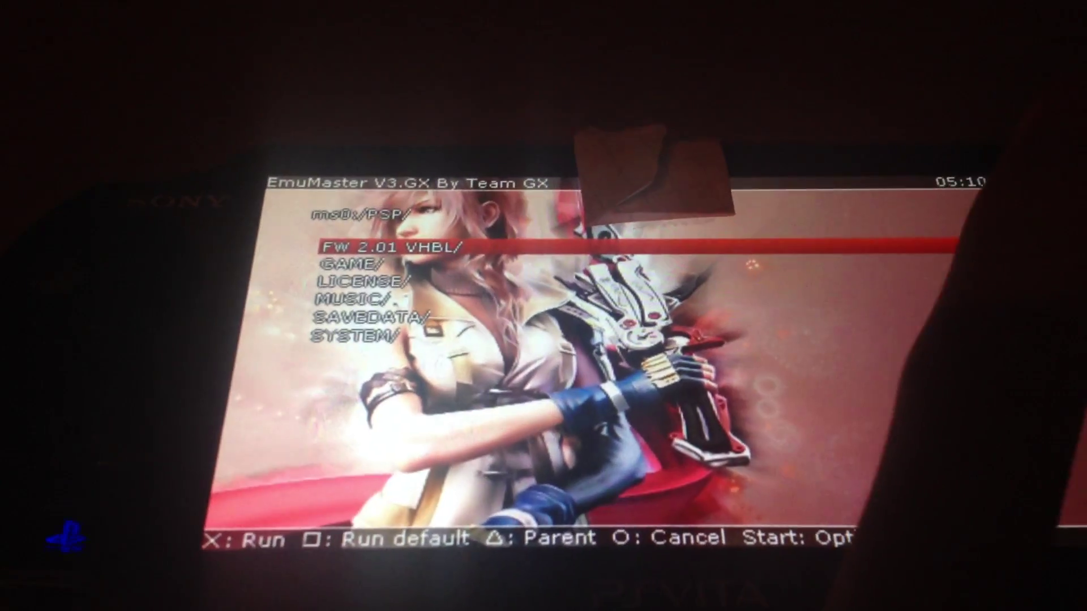
key(Return)
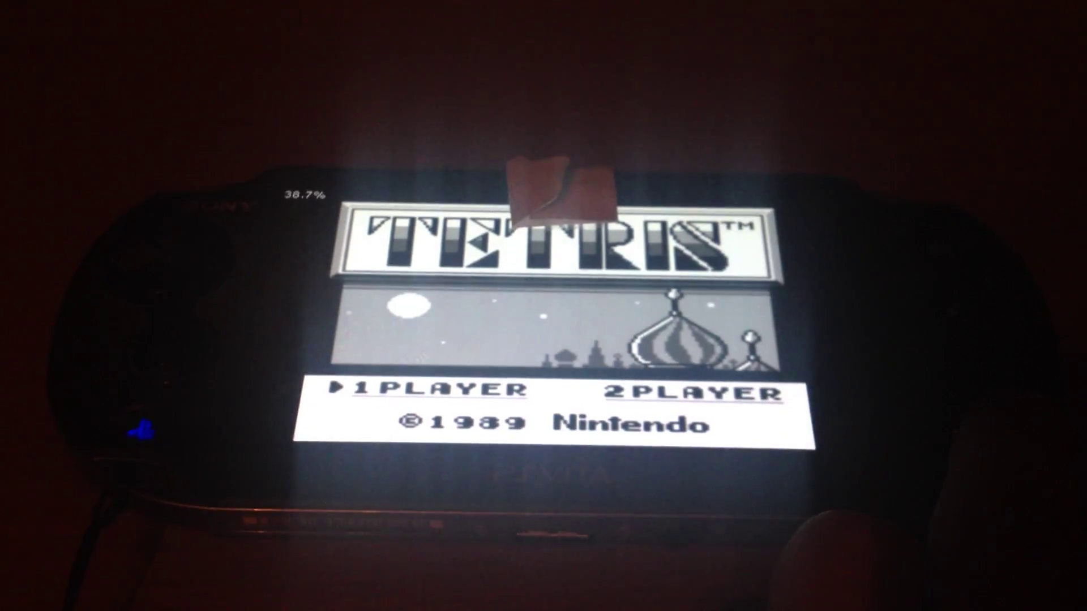
Step: Load Pokemon Kristall Edition.gbc from the emulator menu's ROM browser
key(Return)
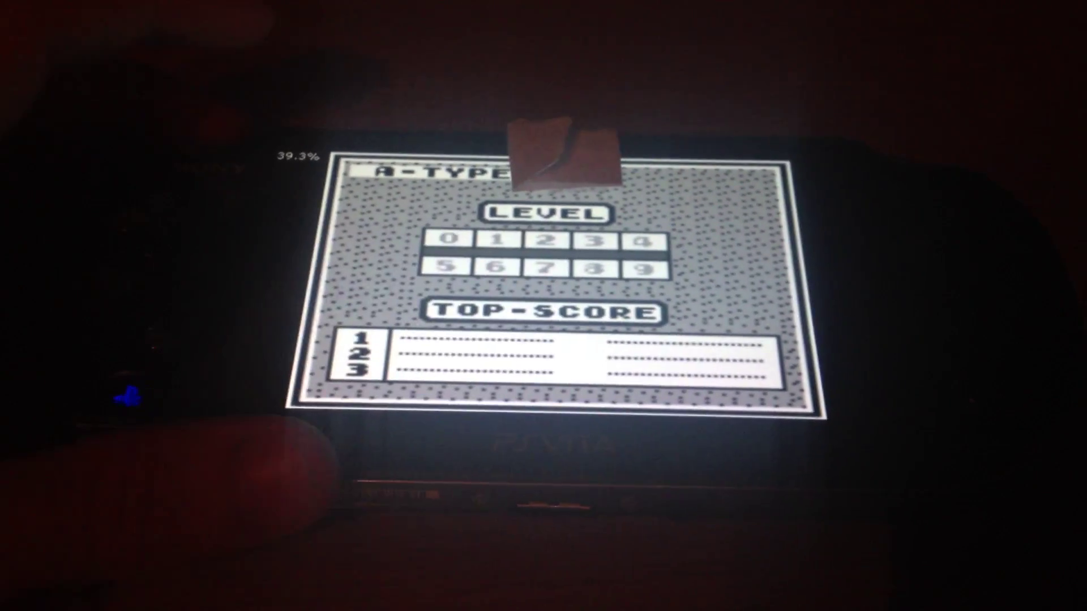
click(748, 220)
key(Return)
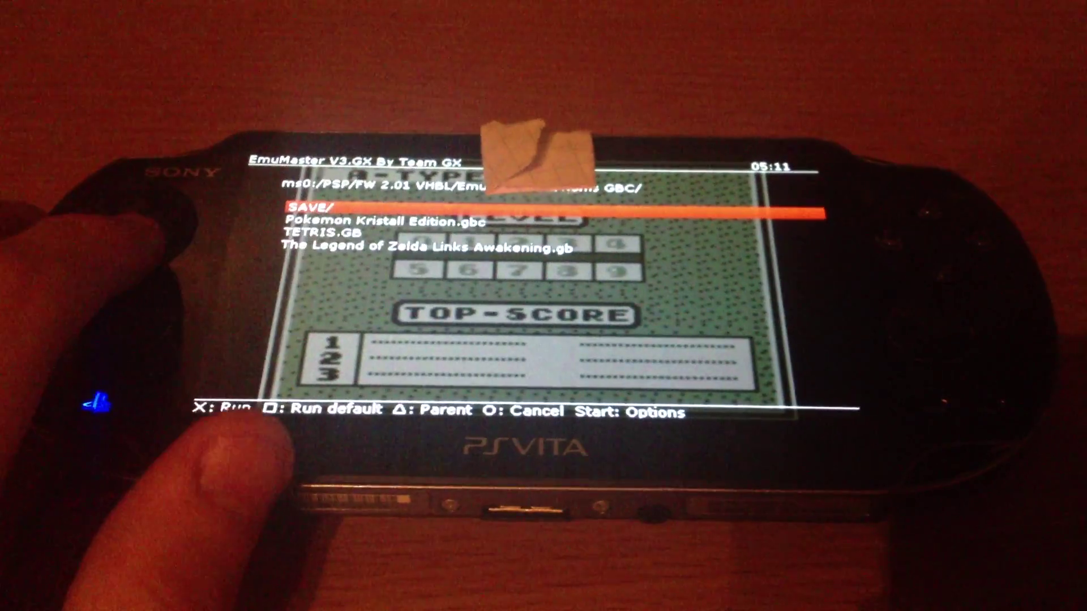
key(Return)
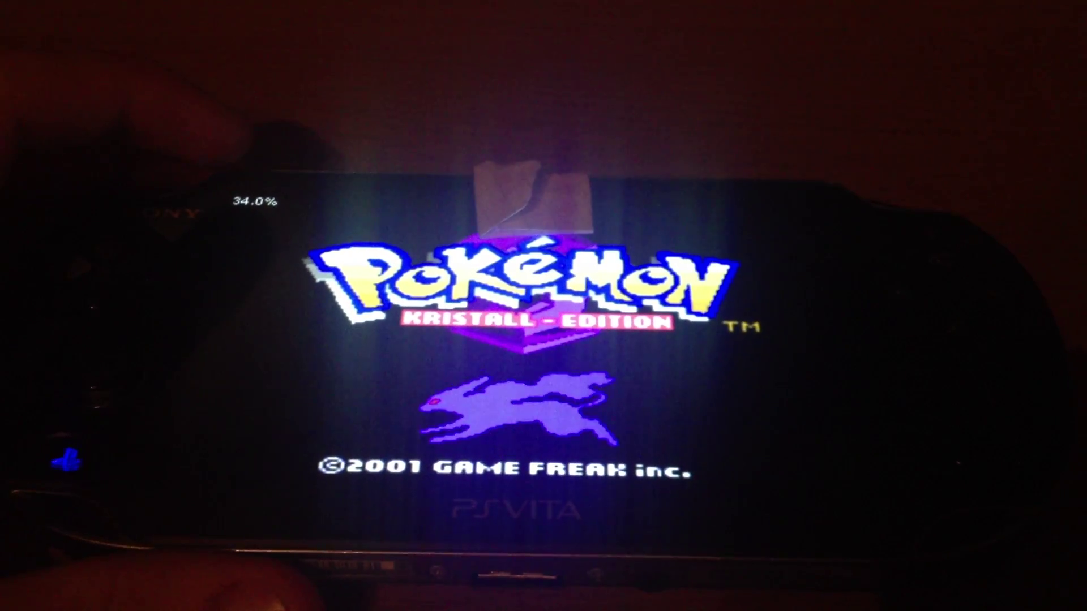
Step: Exit EmuMaster via File > Exit > Yes, then run PSP Filer from VHBL's PSP folder
key(Escape)
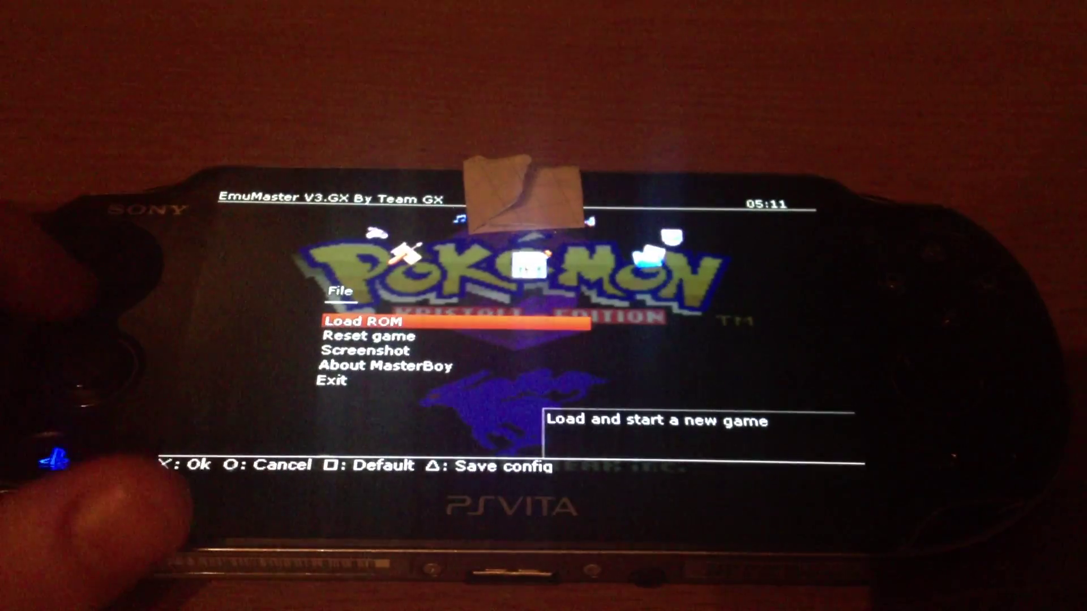
key(Down)
key(Down)
key(Down)
key(Down)
key(Left)
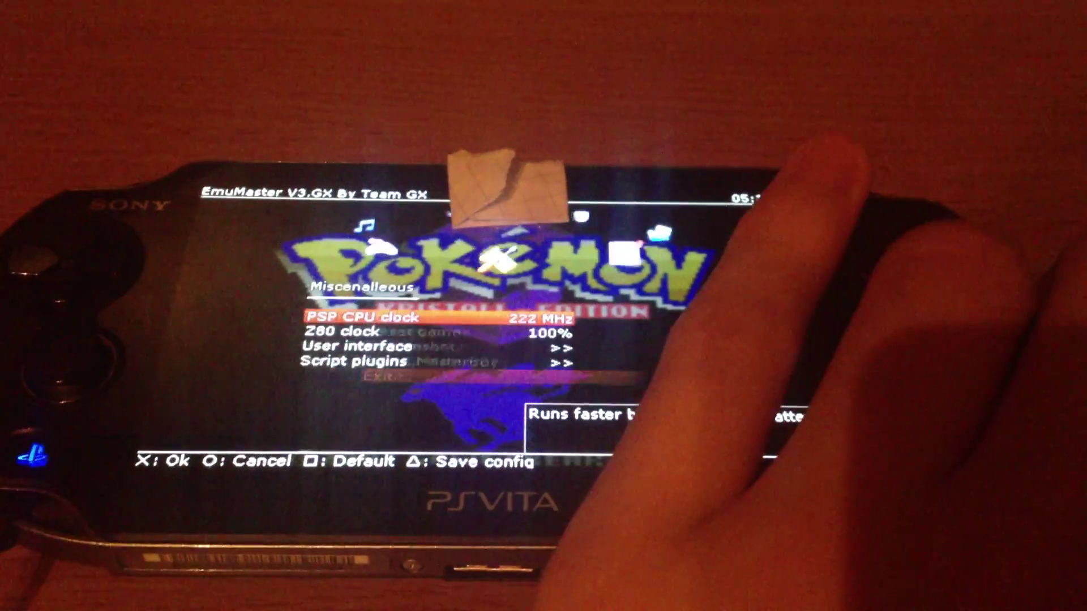
key(Right)
key(Return)
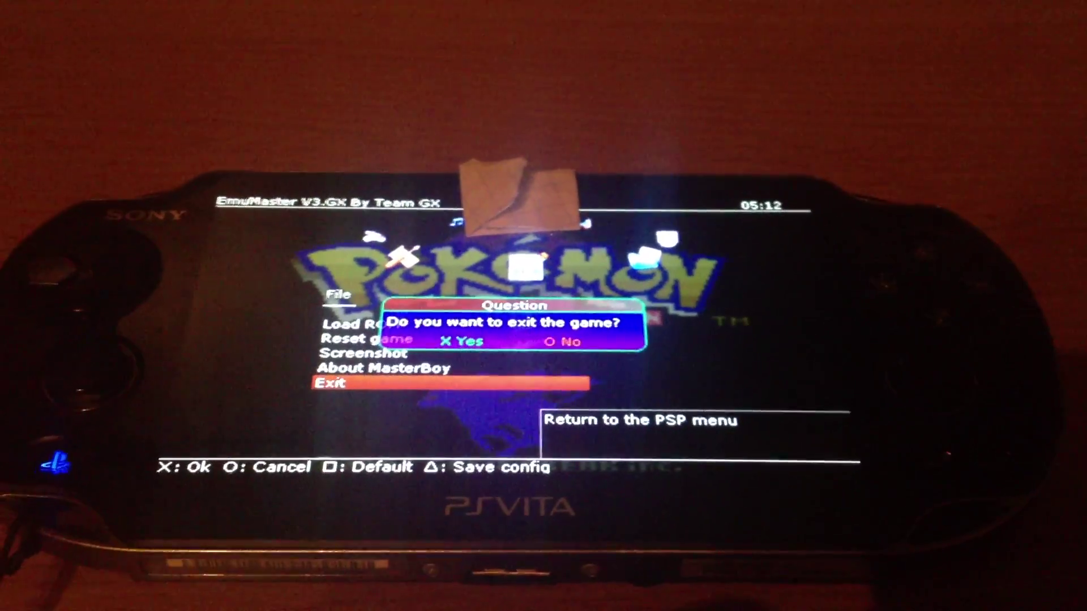
key(Return)
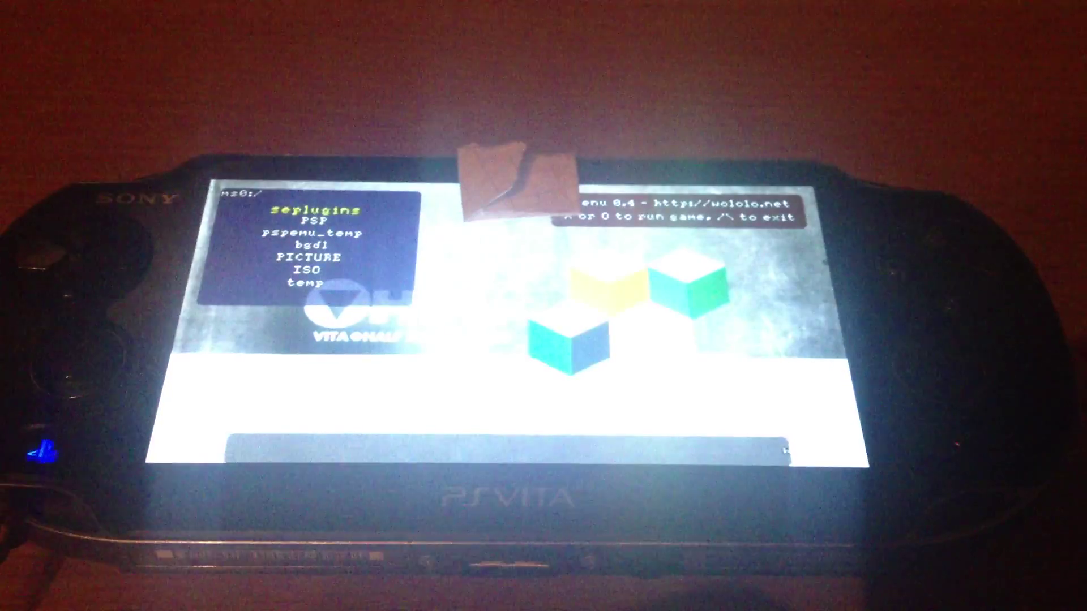
key(Return)
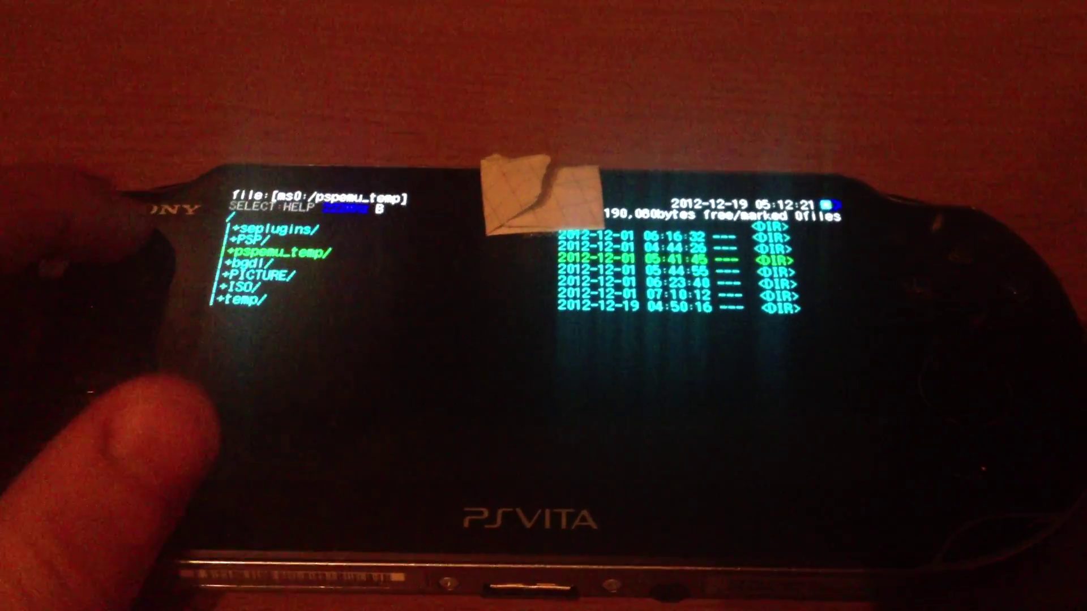
Step: Expand the PSP folder and browse its subfolders up to SYSTEM
key(Up)
key(Return)
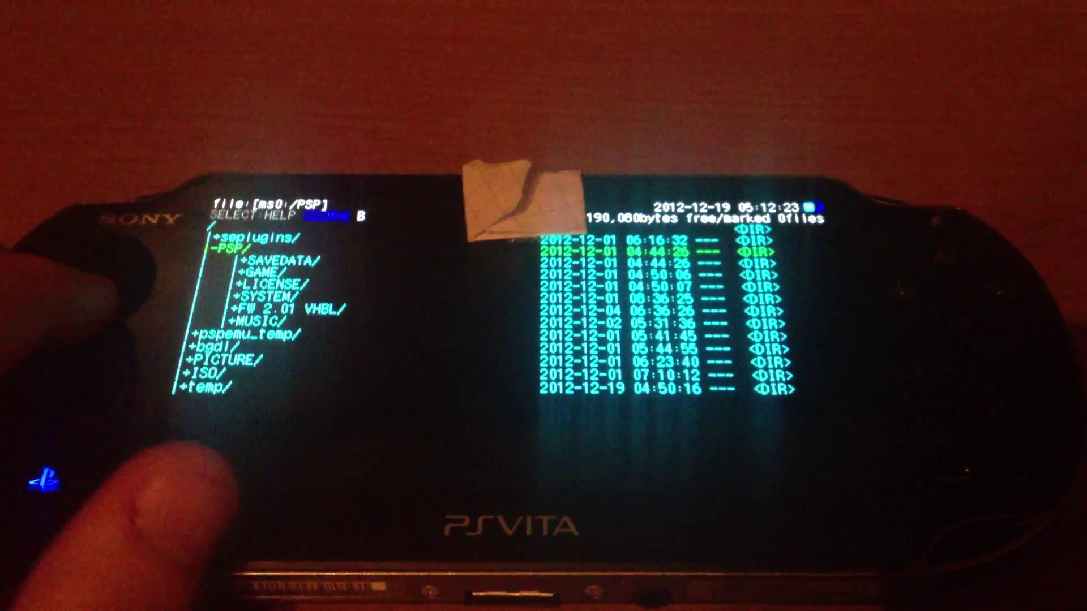
key(Down)
key(Down)
key(Down)
key(Down)
key(Down)
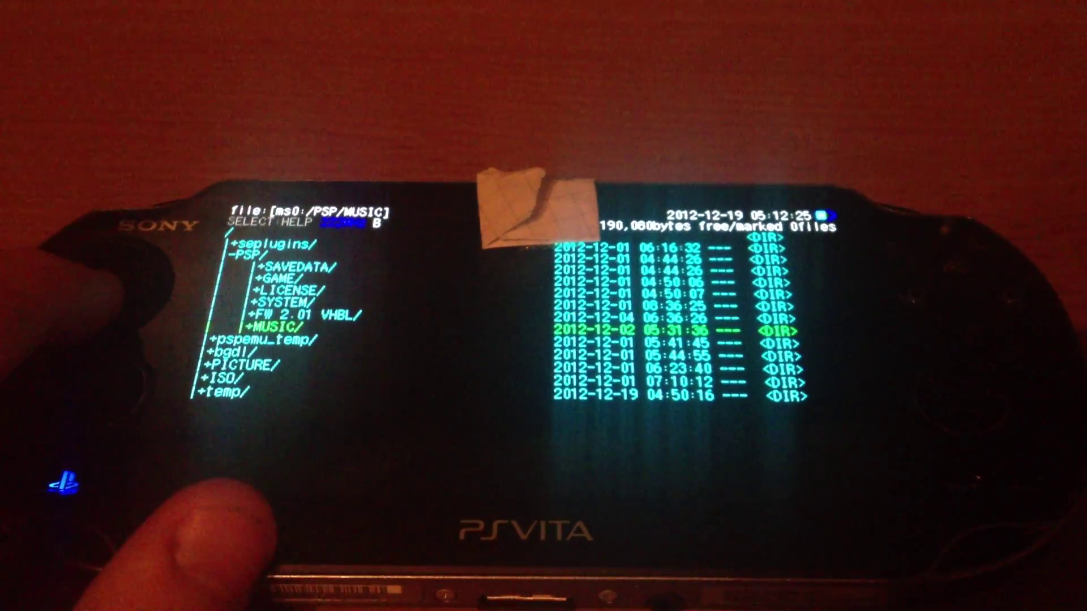
key(Up)
key(Up)
Step: View the Vita's full System Information, then return to ms0:/seplugins in PSP Filer
key(super)
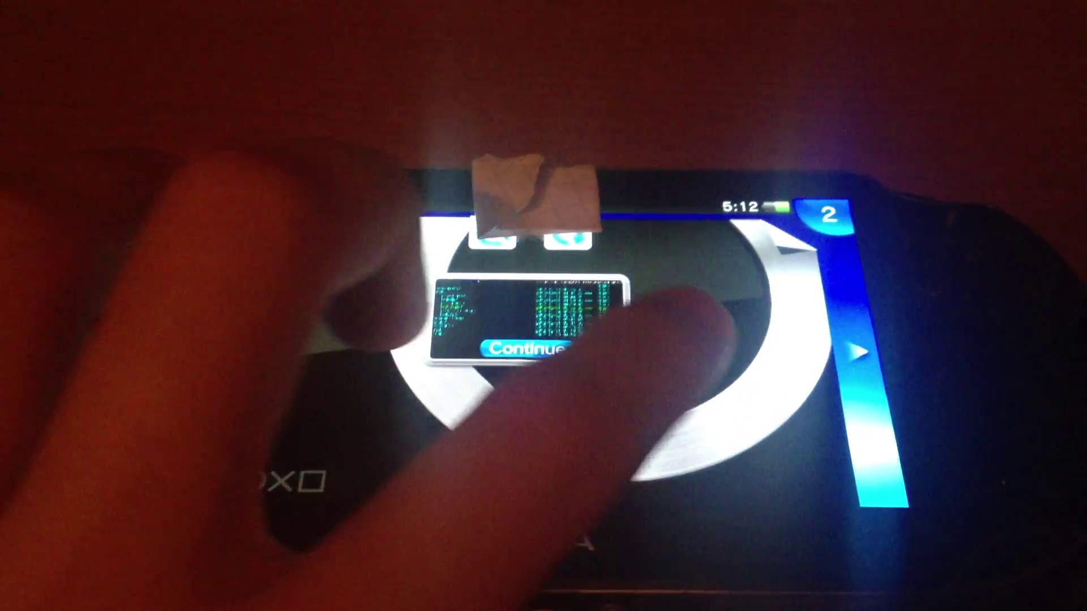
drag(679, 340, 340, 341)
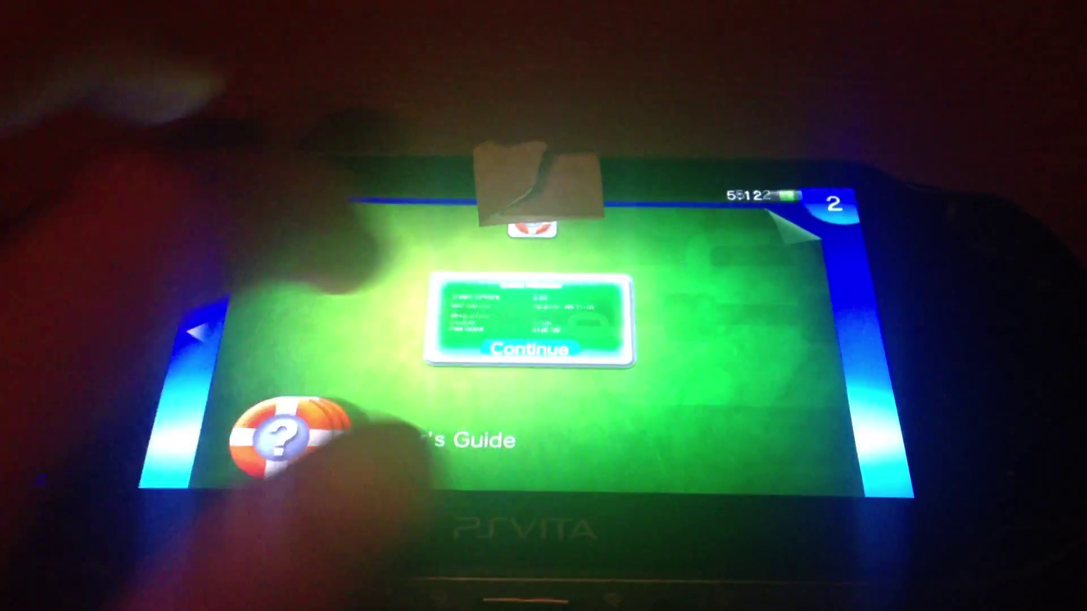
click(525, 354)
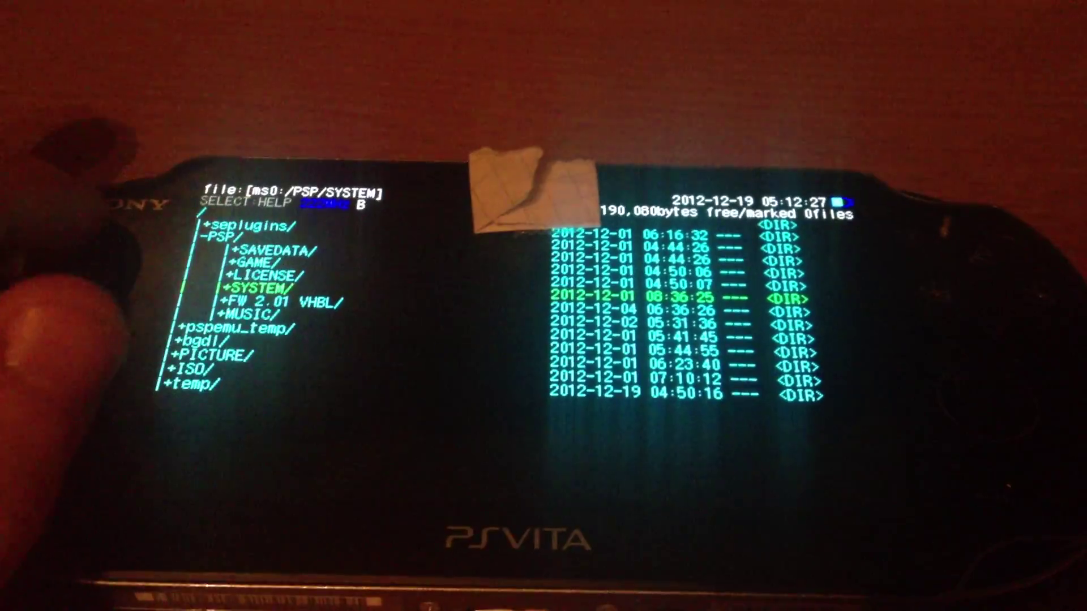
key(Left)
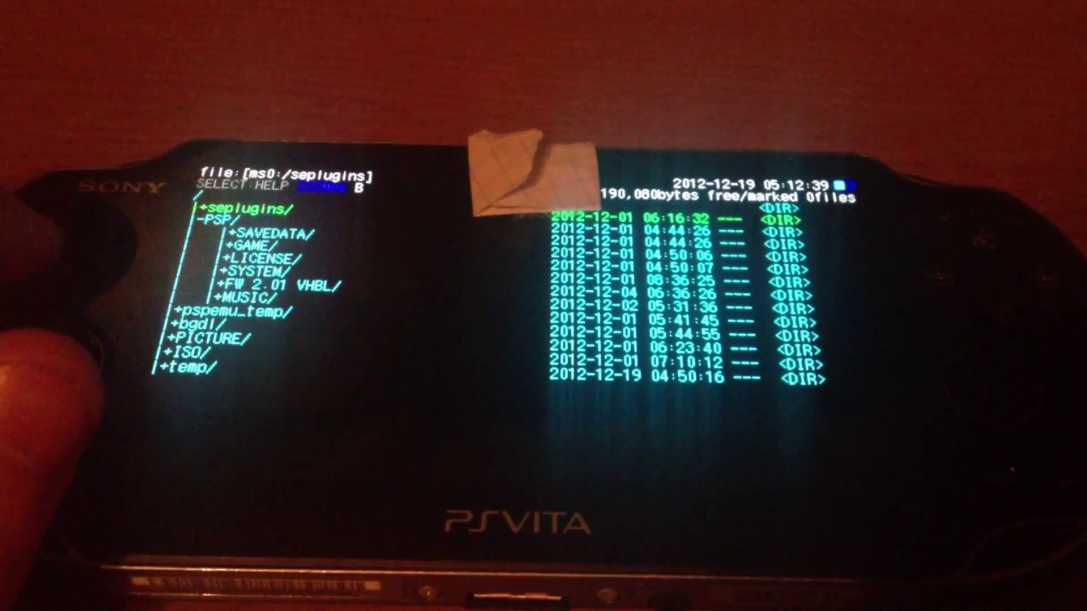